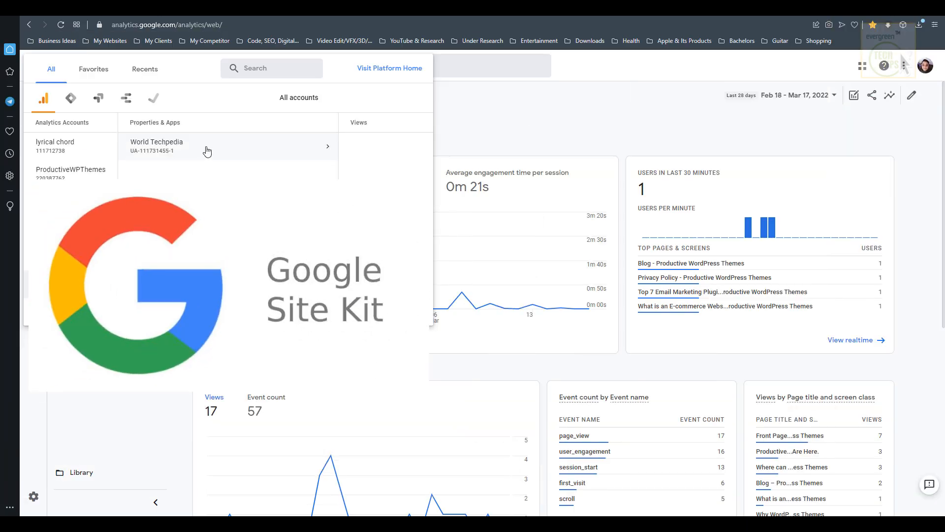
Step: Open the All Web Site Data view of the World Techpedia property and highlight the Universal Analytics notice
left_click(207, 150)
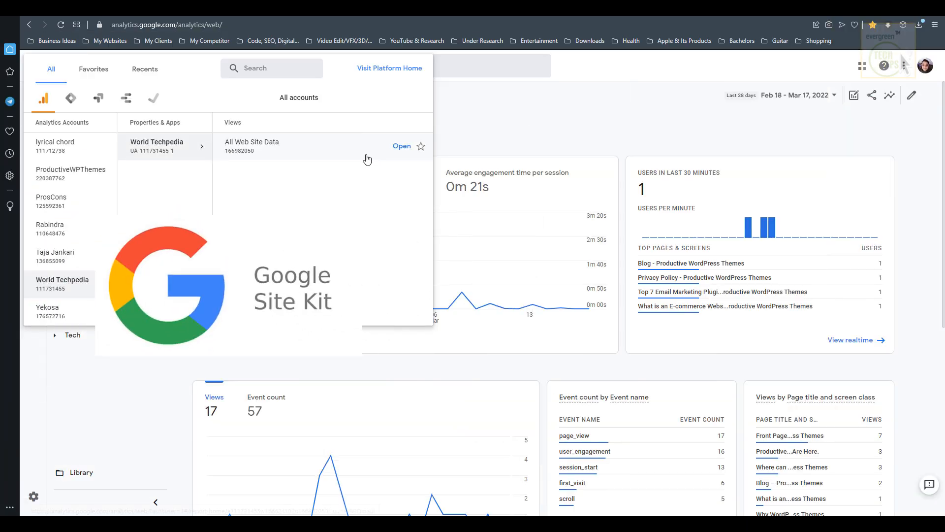
left_click(344, 149)
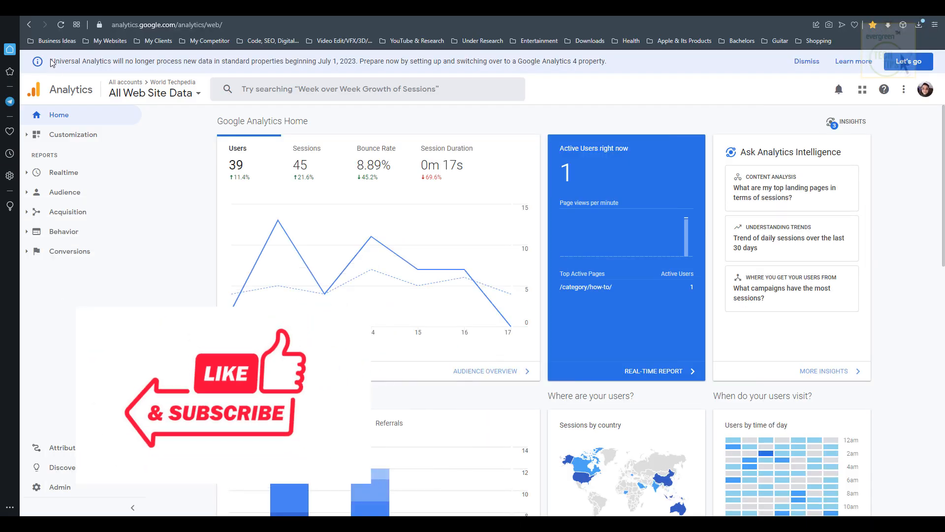
left_click_drag(52, 60, 192, 61)
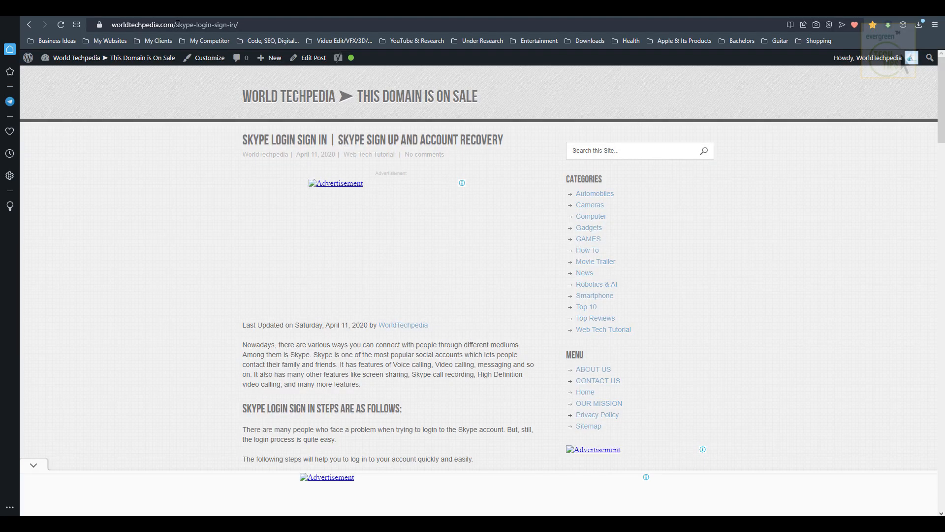
Step: Go to the WordPress admin dashboard at worldtechpedia.com/wp-admin
left_click(278, 30)
left_click(275, 28)
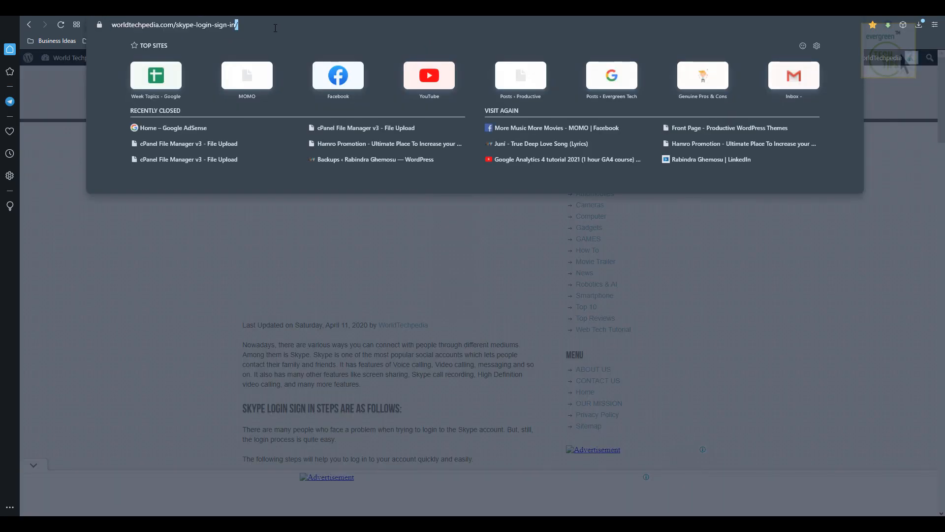
key("shift+Left")
key("shift+Left")
key("shift+Left")
key("shift+Left")
key("shift+Left")
key("shift+Left")
key("shift+Left")
key("shift+Left")
key("shift+Left")
key("shift+Left")
key("shift+Left")
key("shift+Left")
key("shift+Left")
key("shift+Left")
key("shift+Left")
key("shift+Left")
key("shift+Left")
key("shift+Left")
key("shift+Left")
key("shift+Left")
type("wp")
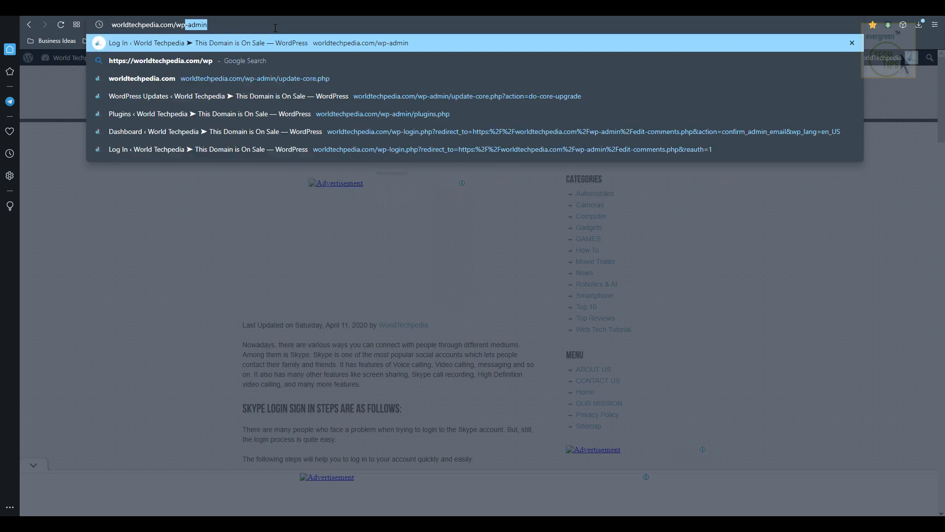
type("-admin")
key("Return")
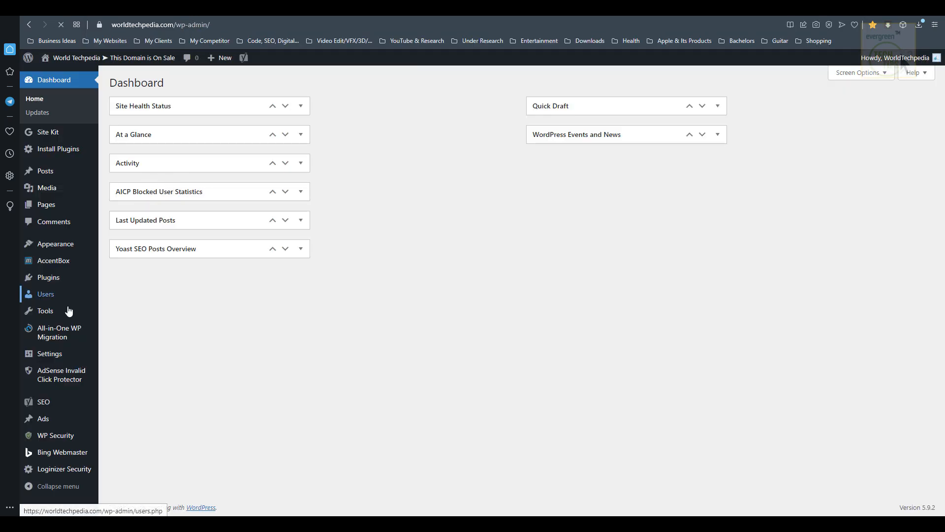
Step: Open the installed plugins list and examine the Site Kit by Google entry, highlighting its description and author
mouse_move(54, 279)
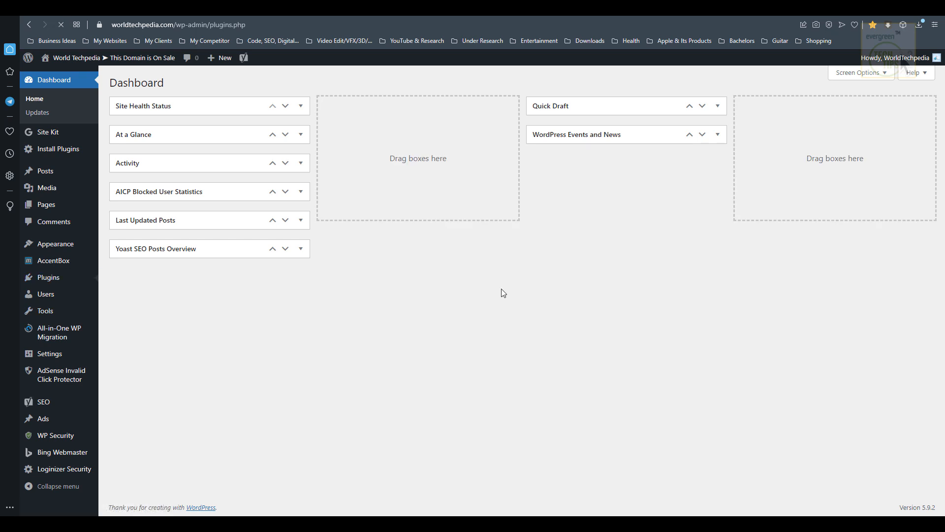
scroll(183, 348, "down", 3)
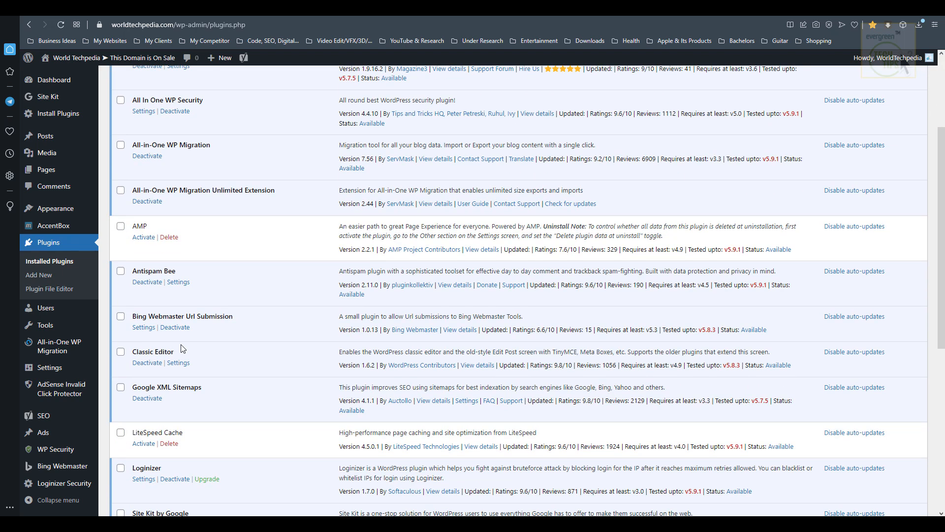
scroll(178, 345, "down", 4)
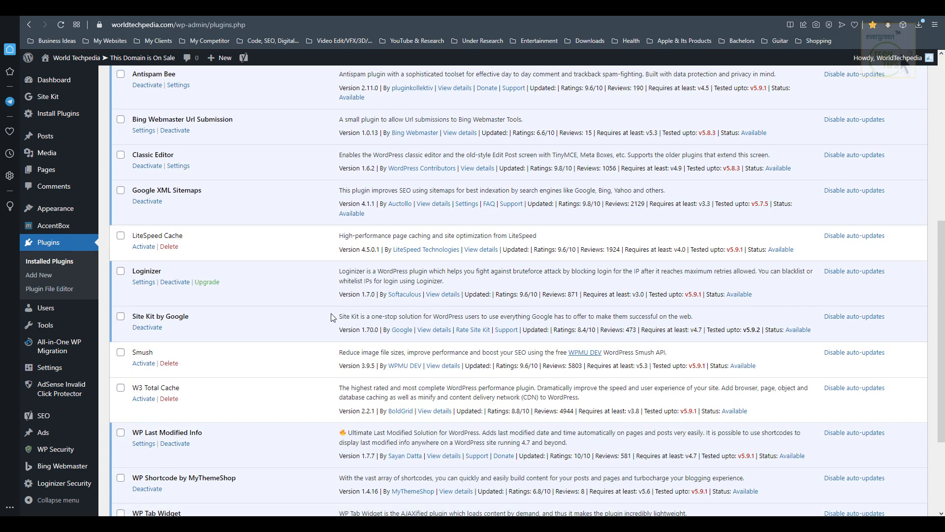
left_click_drag(339, 316, 697, 319)
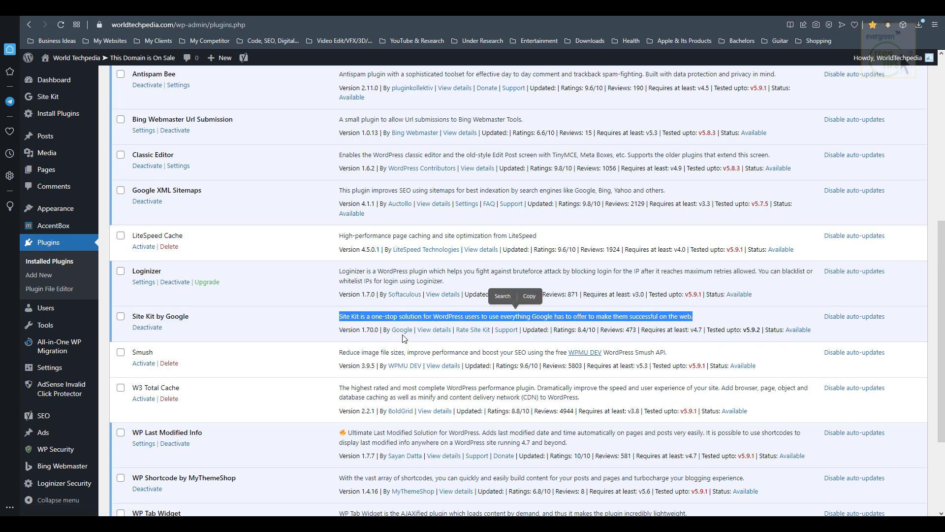
left_click_drag(384, 329, 413, 329)
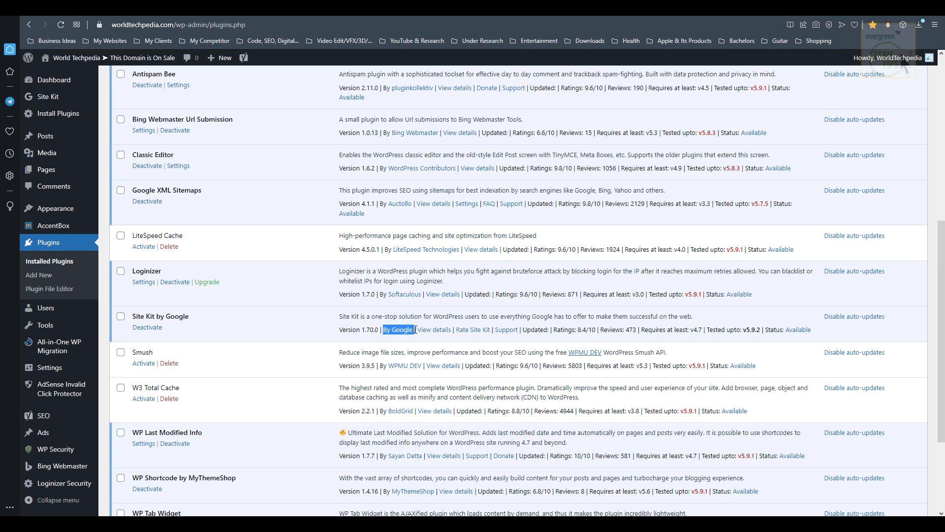
Step: Open the Site Kit dashboard and connect it by signing in with Google and granting the additional access
mouse_move(55, 102)
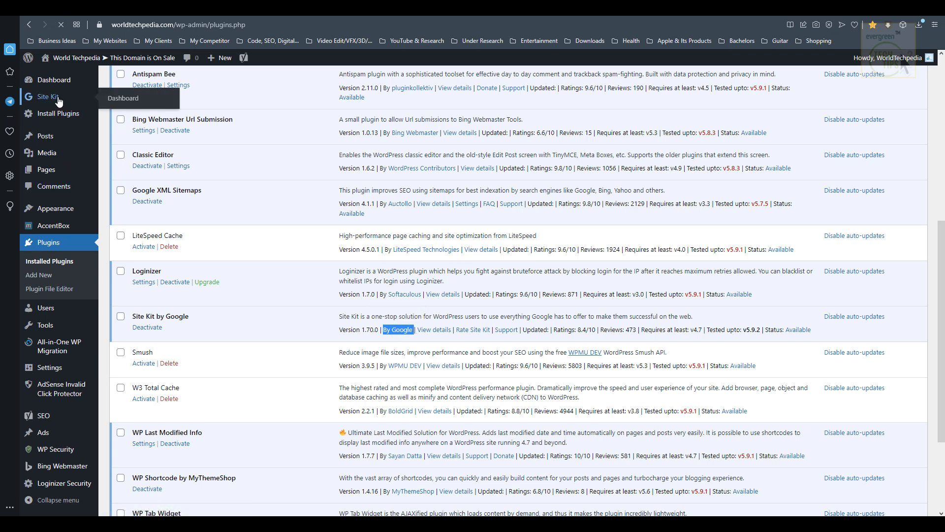
left_click(117, 99)
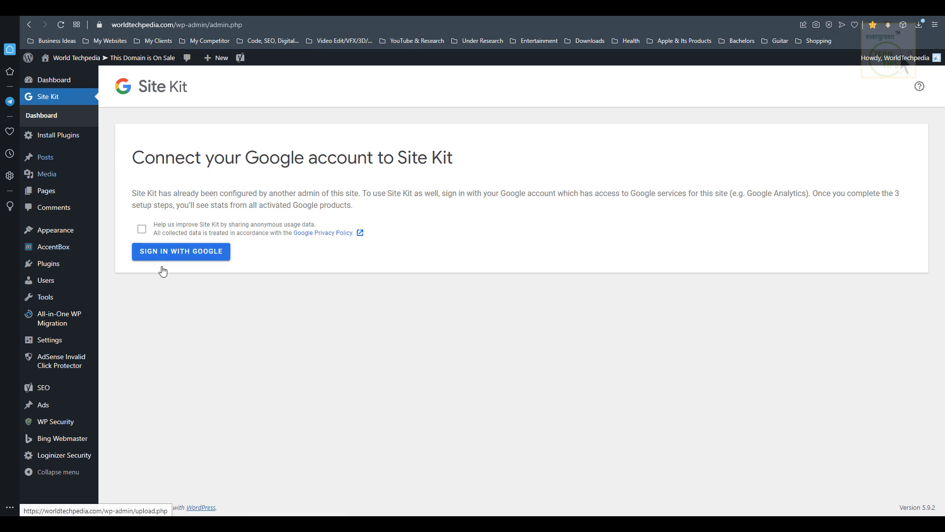
left_click(183, 254)
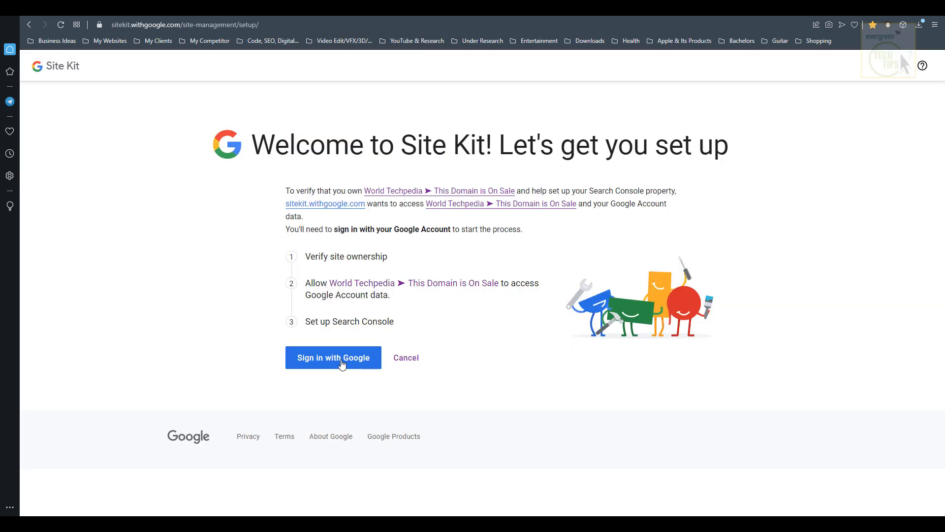
left_click(342, 358)
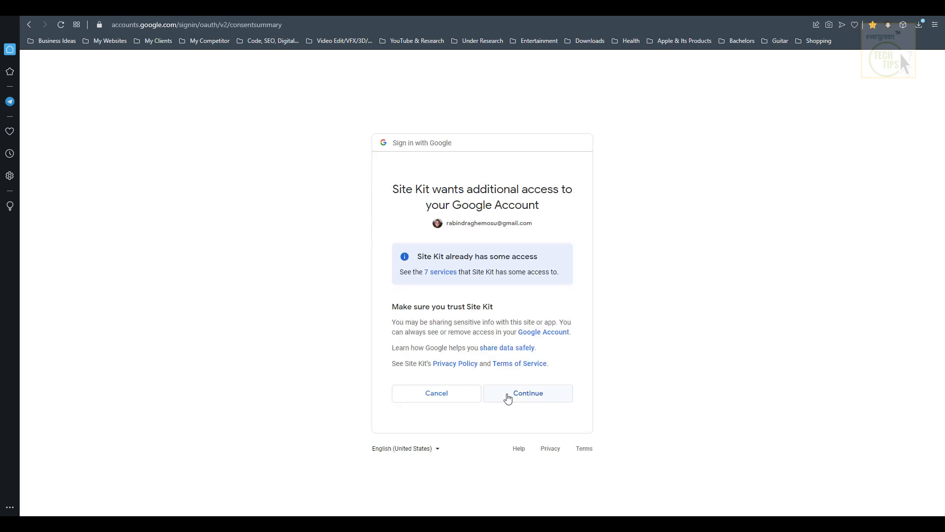
left_click(509, 398)
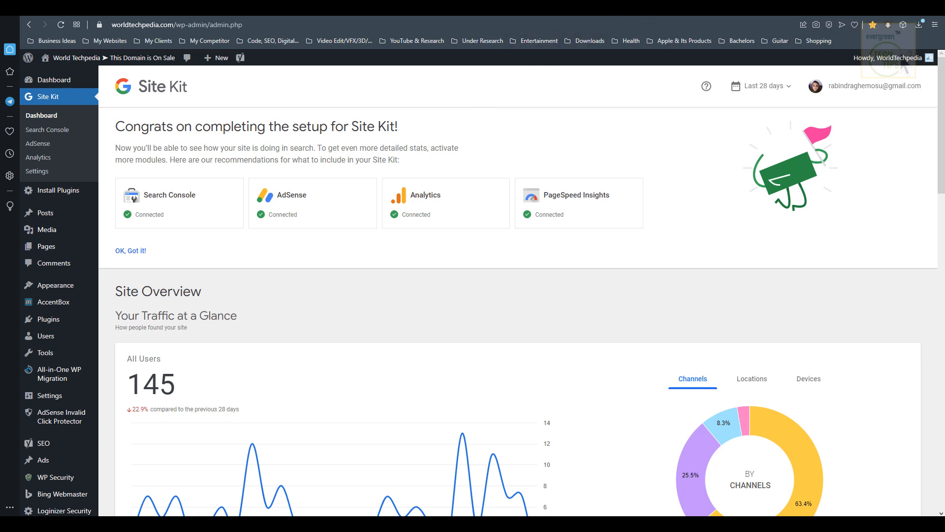
Step: Switch to Google Analytics and reload the Engagement overview report of the World Techpedia - GA4 property
left_click(344, 7)
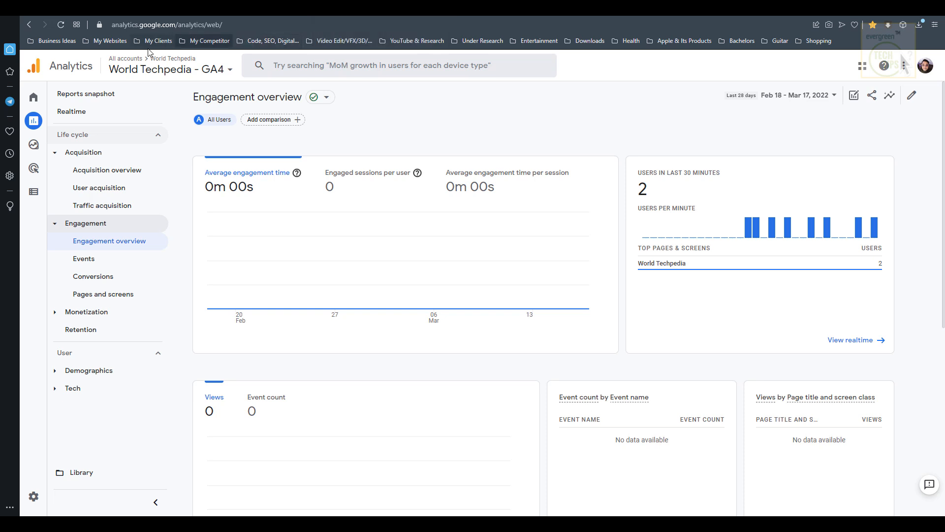
left_click(61, 25)
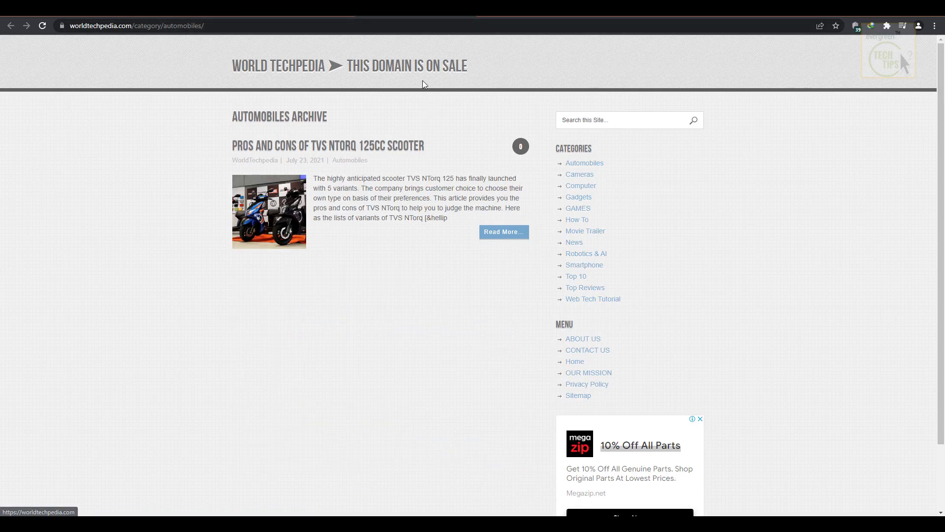
Step: Visit World Techpedia pages in several tabs of the other browser, including the Apple M1 vs Intel CPU and TVS NTorq articles, dismissing the ad
left_click(556, 9)
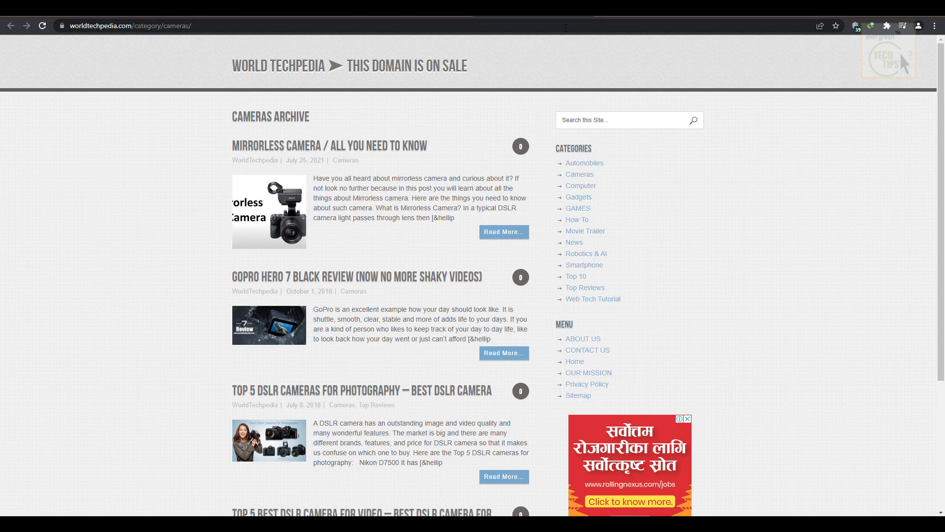
left_click(624, 16)
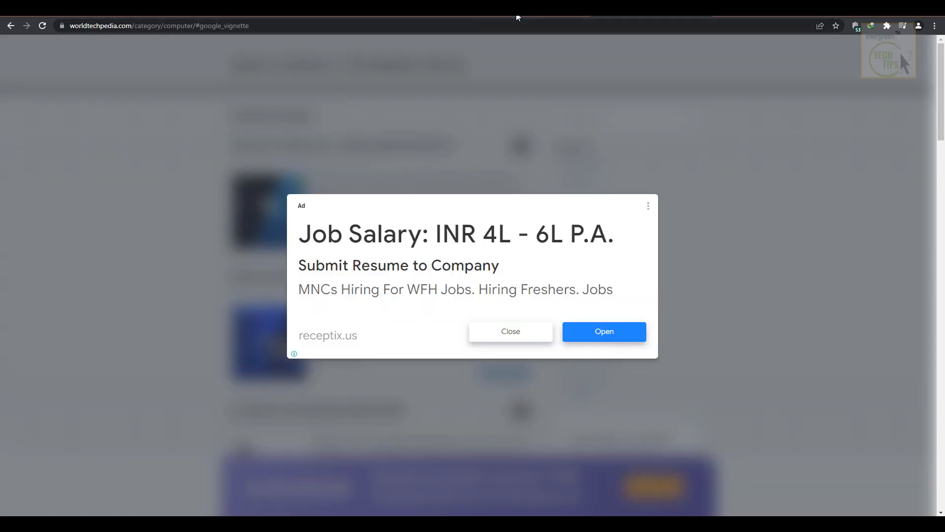
left_click(501, 331)
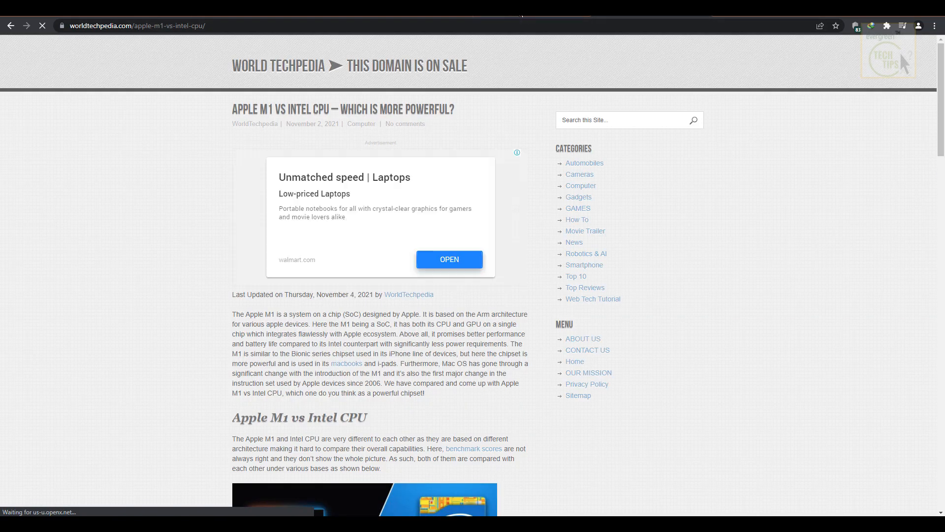
left_click(522, 16)
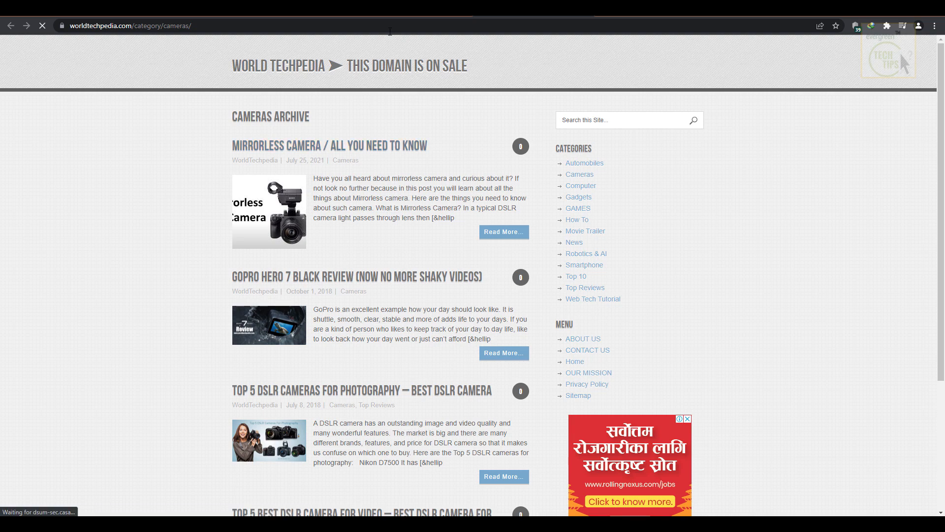
left_click(396, 15)
left_click(338, 151)
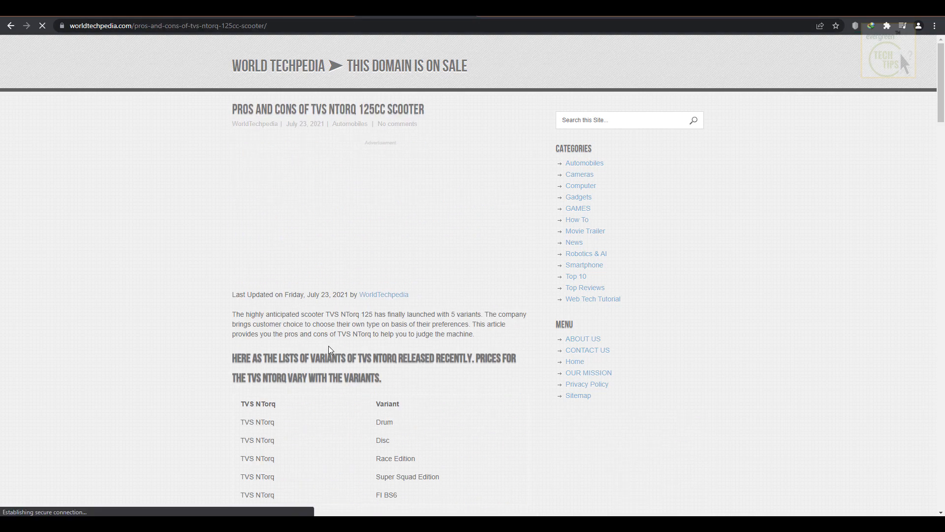
left_click(514, 16)
left_click(622, 16)
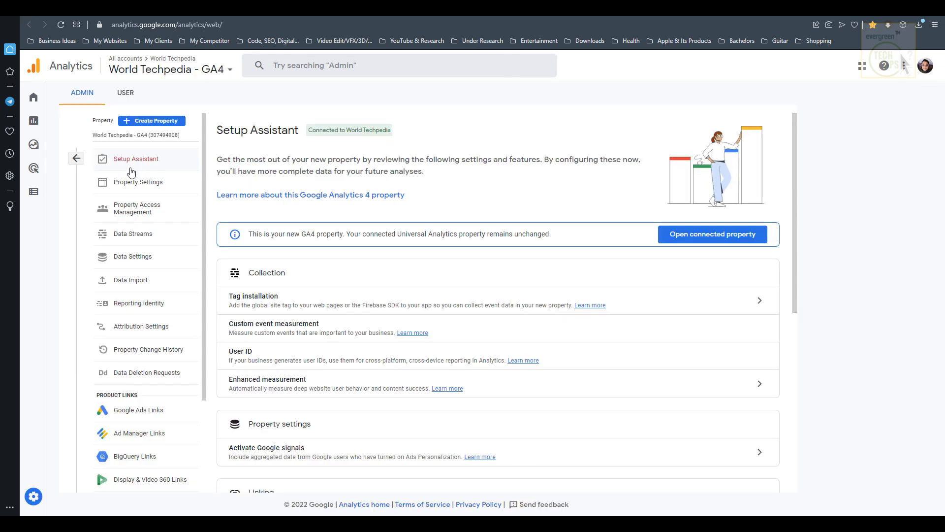
Step: Open Property Settings and then the Data Streams of the World Techpedia - GA4 property, showing only Web streams
mouse_move(57, 502)
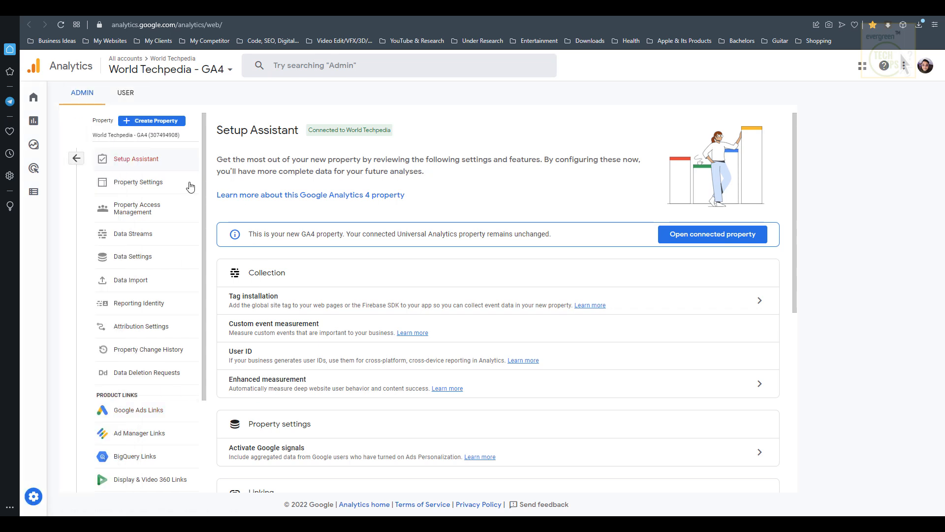
left_click(143, 183)
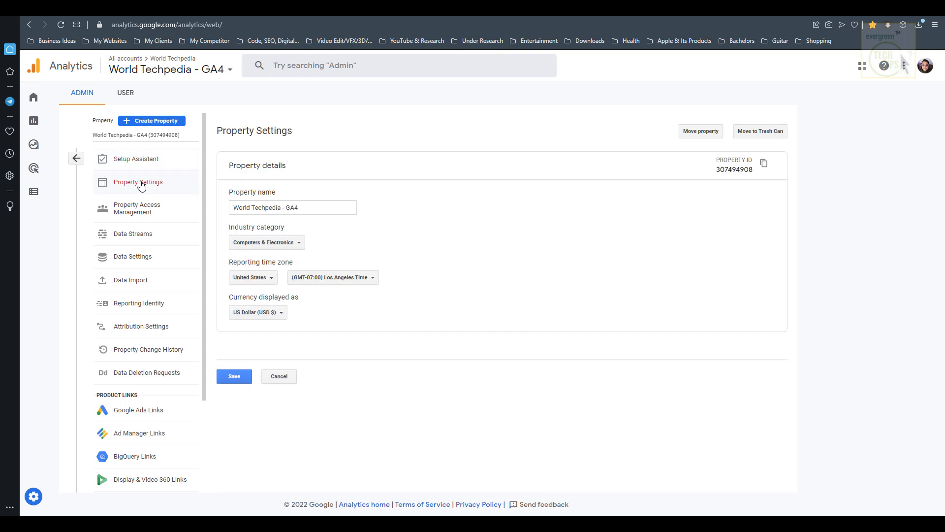
left_click(132, 240)
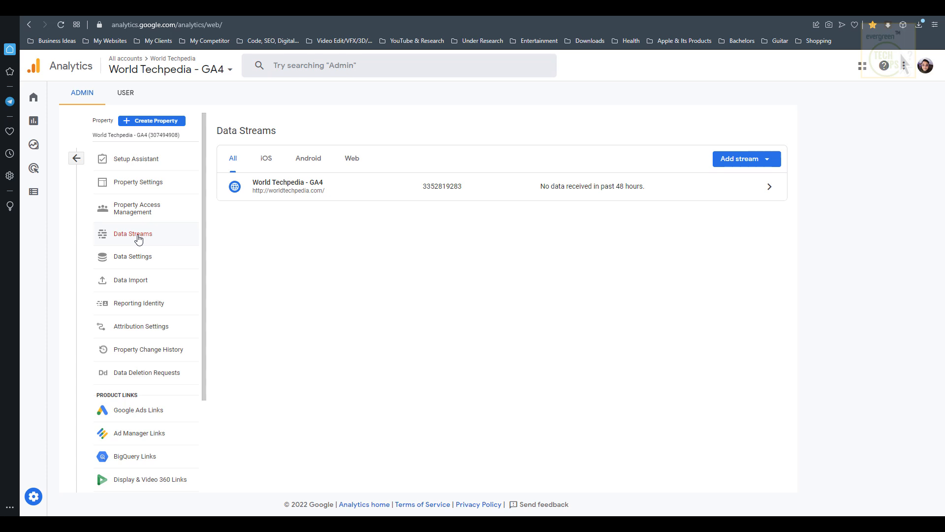
left_click(359, 161)
left_click(765, 160)
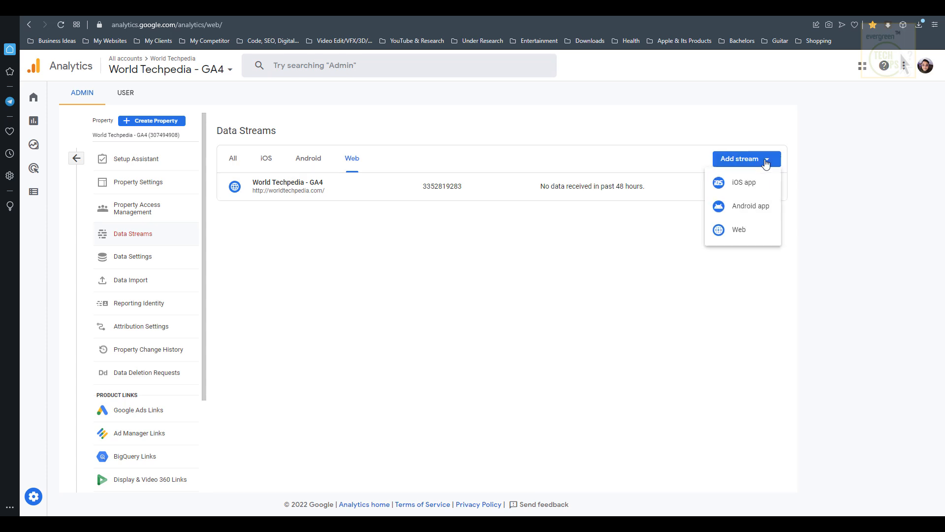
left_click(738, 230)
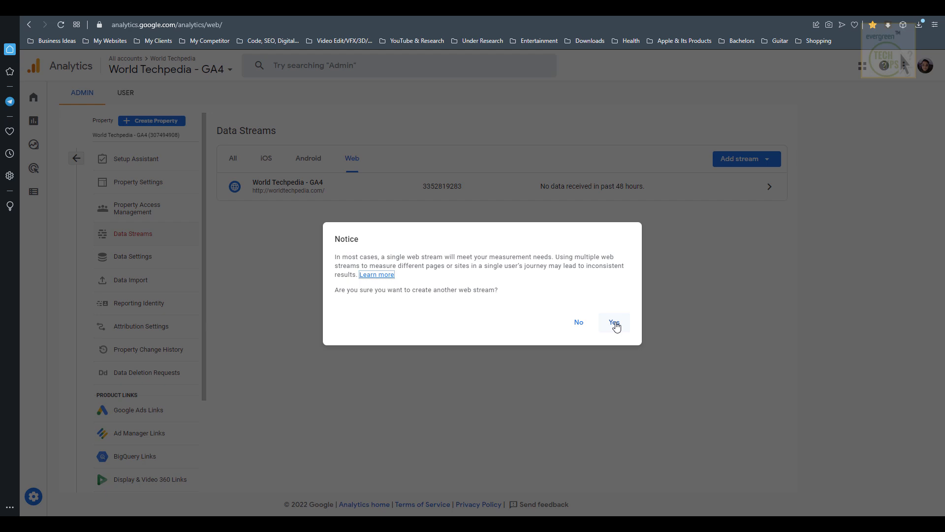
left_click(614, 327)
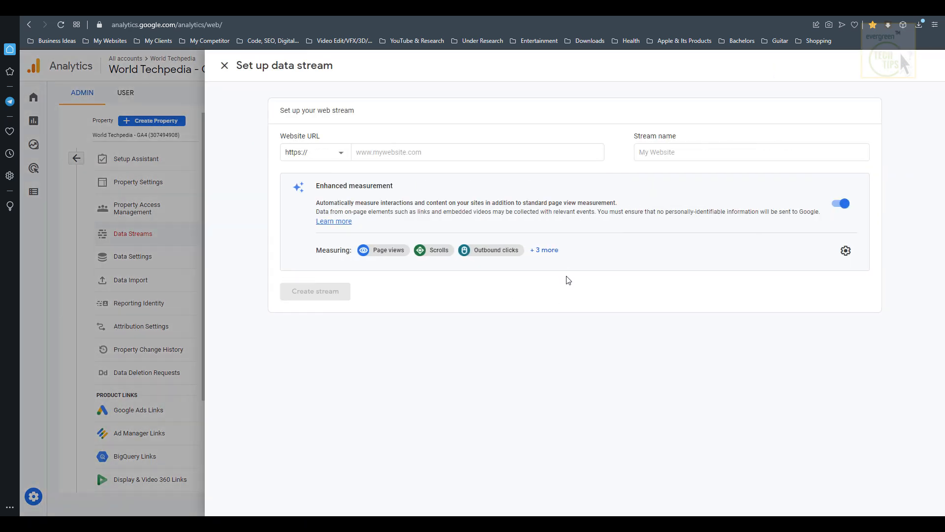
left_click(224, 66)
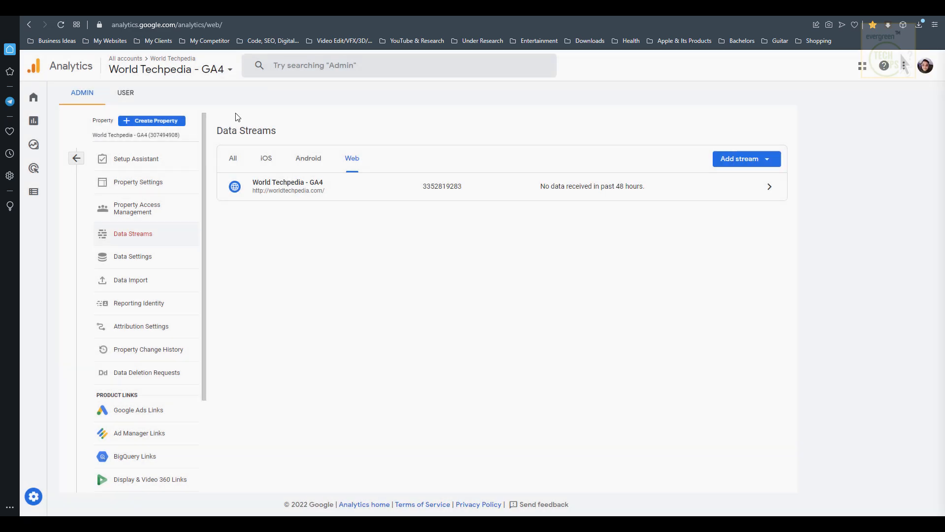
Step: Open the World Techpedia - GA4 web stream, expand the Global site tag (gtag.js) instructions and highlight the <head> placement text
left_click(323, 192)
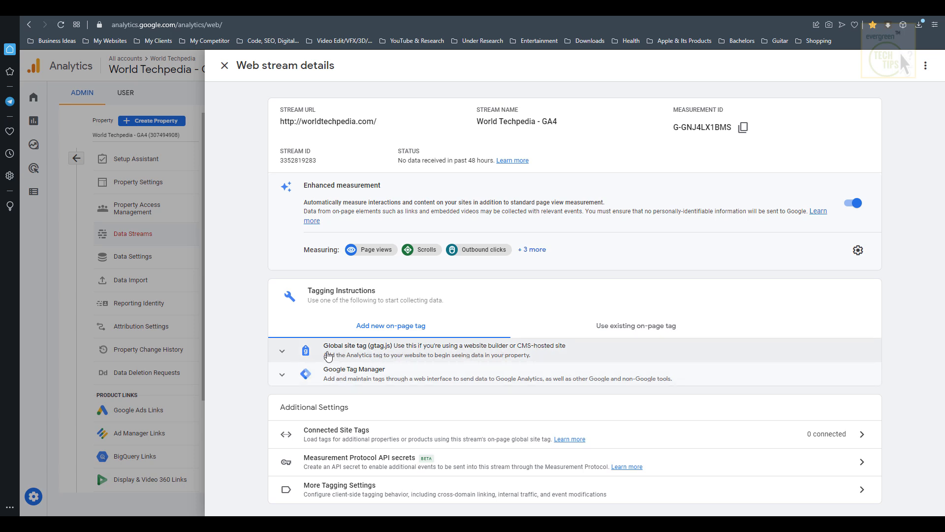
left_click(283, 352)
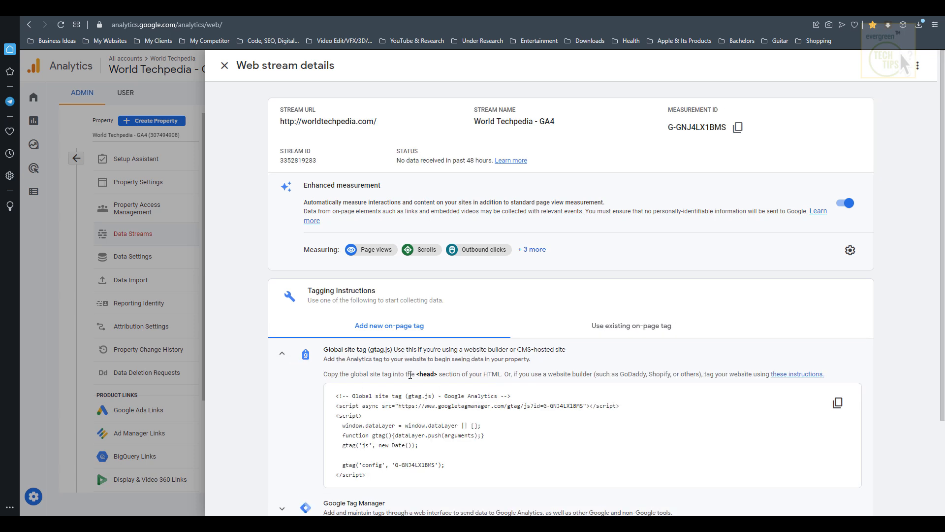
left_click_drag(323, 374, 822, 379)
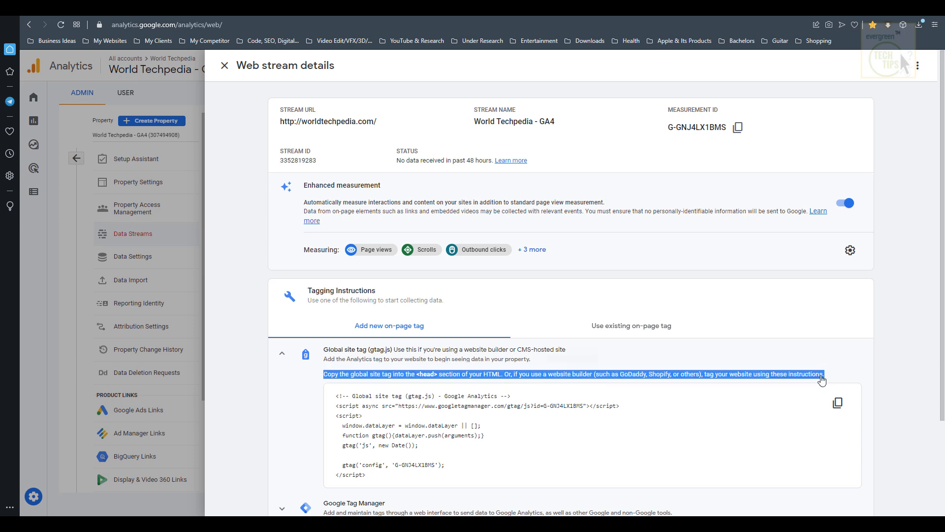
left_click(451, 382)
left_click_drag(436, 373, 438, 373)
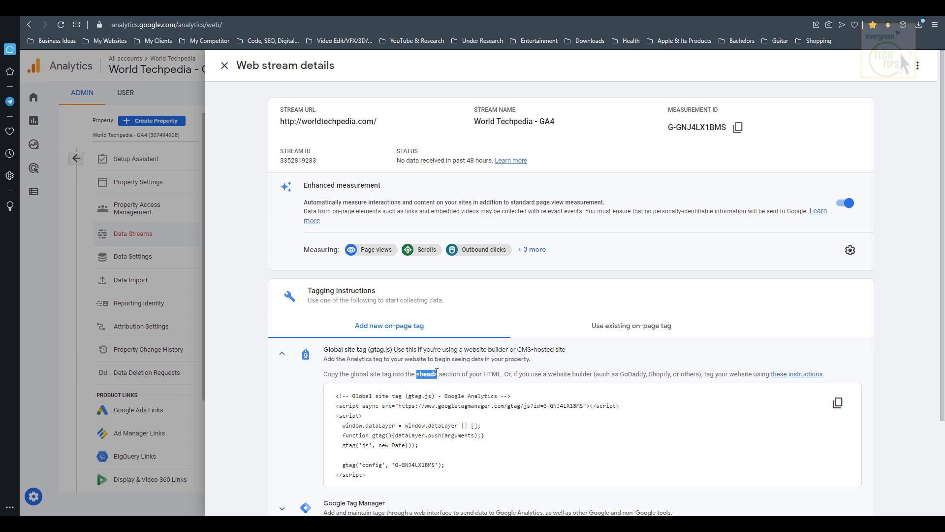
Step: Copy the GA4 global site tag code and open the AccentBox theme's header.php in the WordPress Theme File Editor
left_click(838, 403)
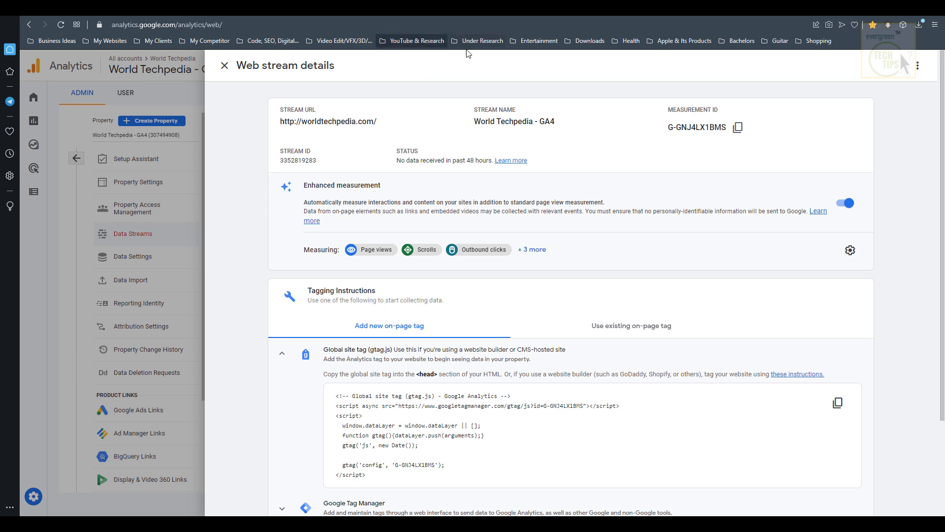
left_click(631, 16)
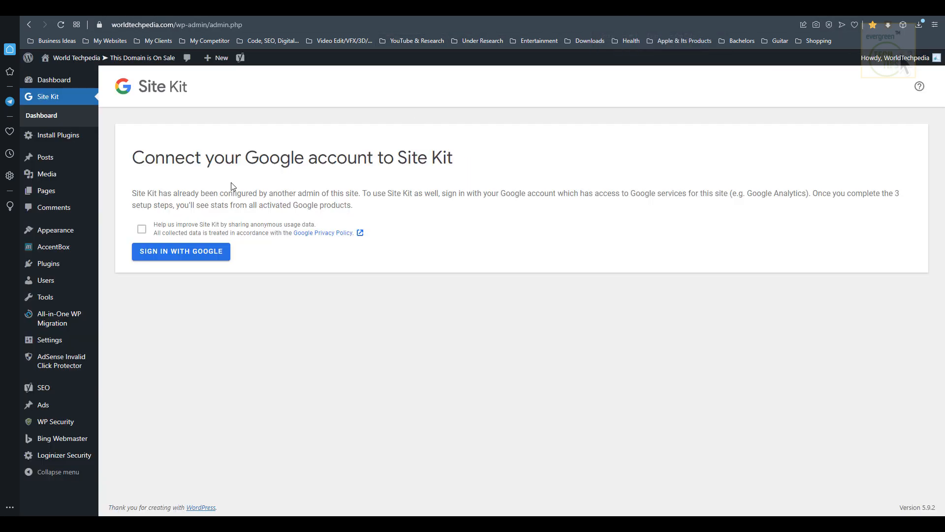
mouse_move(64, 231)
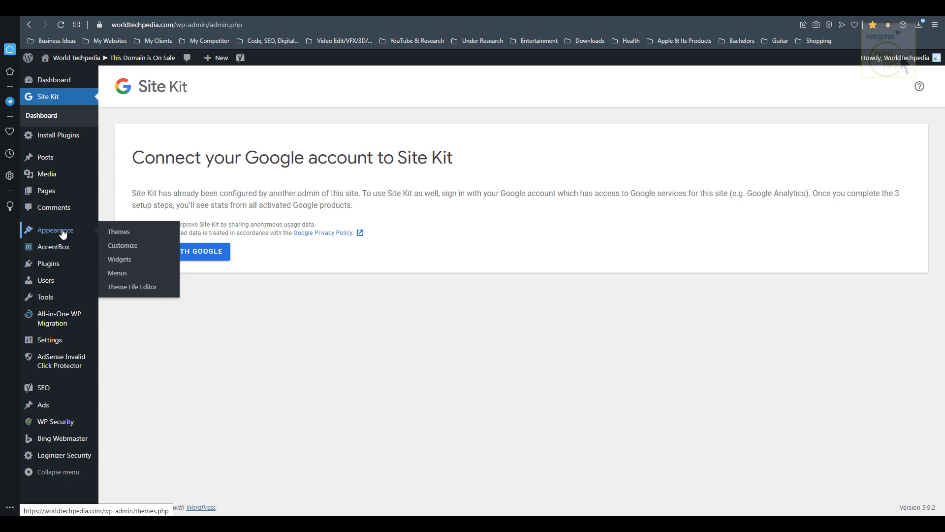
left_click(141, 290)
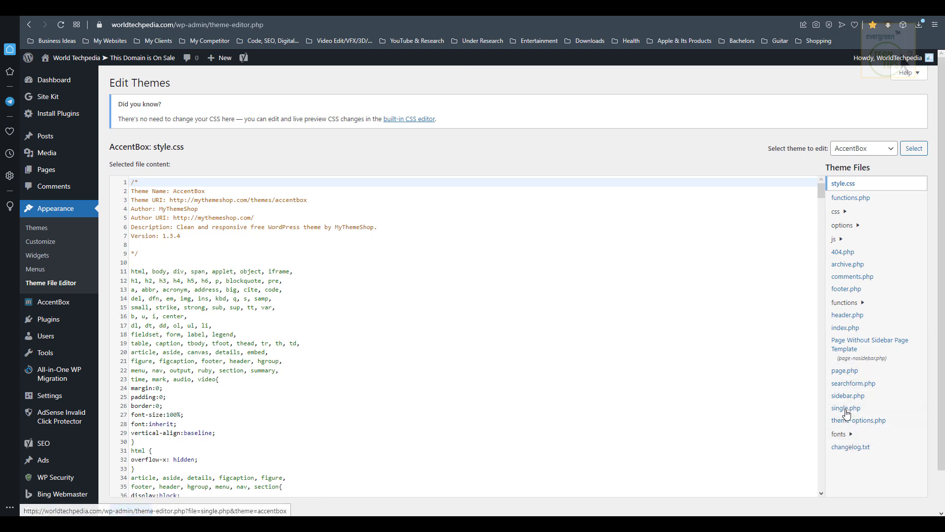
left_click(850, 321)
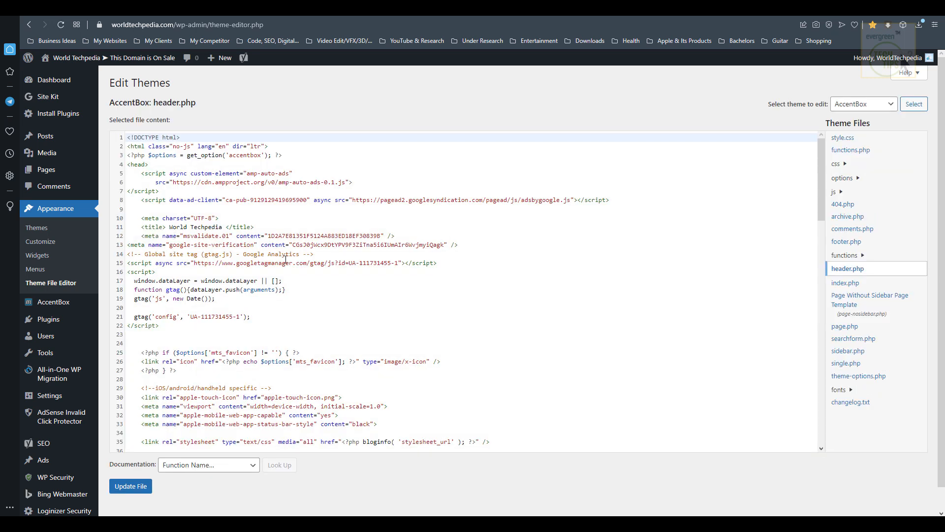
Step: Paste the copied global site tag on a new line directly after the opening <head> tag in header.php and update the file
left_click_drag(346, 263, 397, 263)
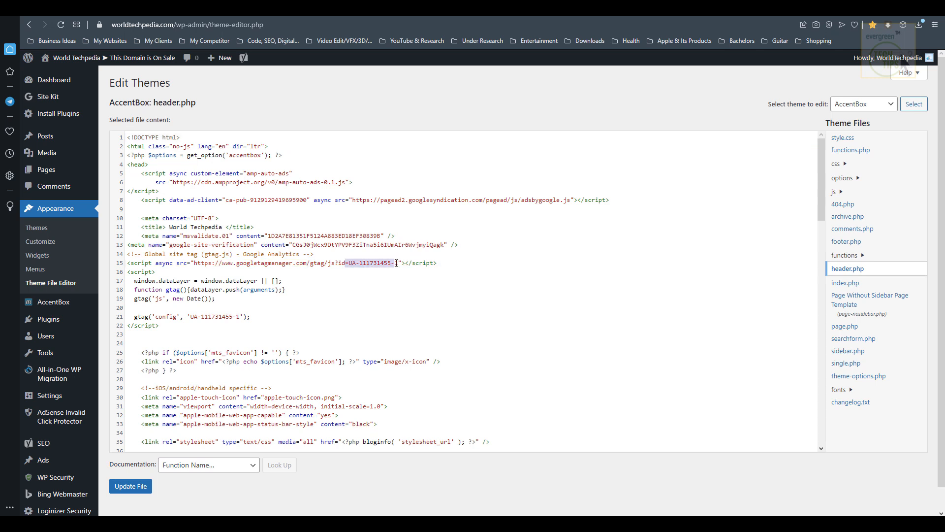
left_click(152, 166)
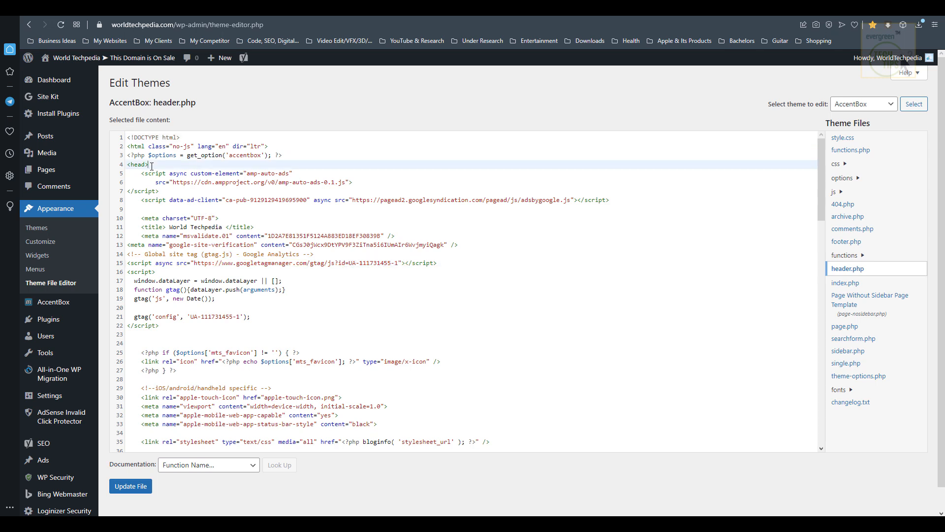
key("Return")
key("ctrl+v")
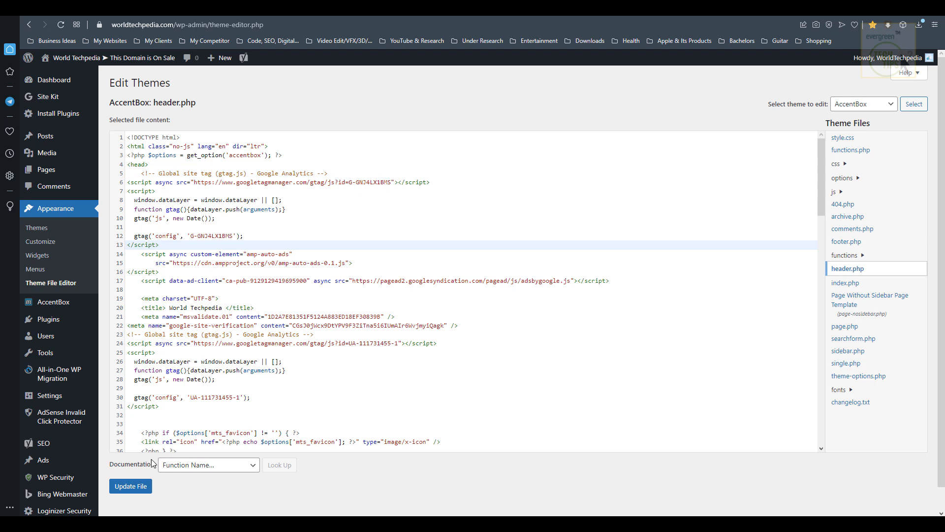
left_click(131, 486)
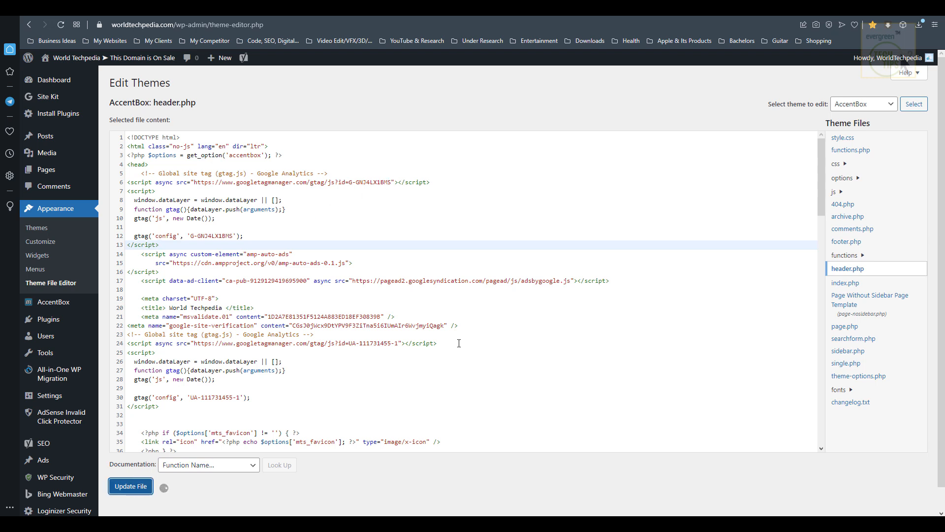
Step: Revisit the web stream's tag instructions in Google Analytics and highlight the whole pasted GA4 tag block in header.php
left_click(379, 9)
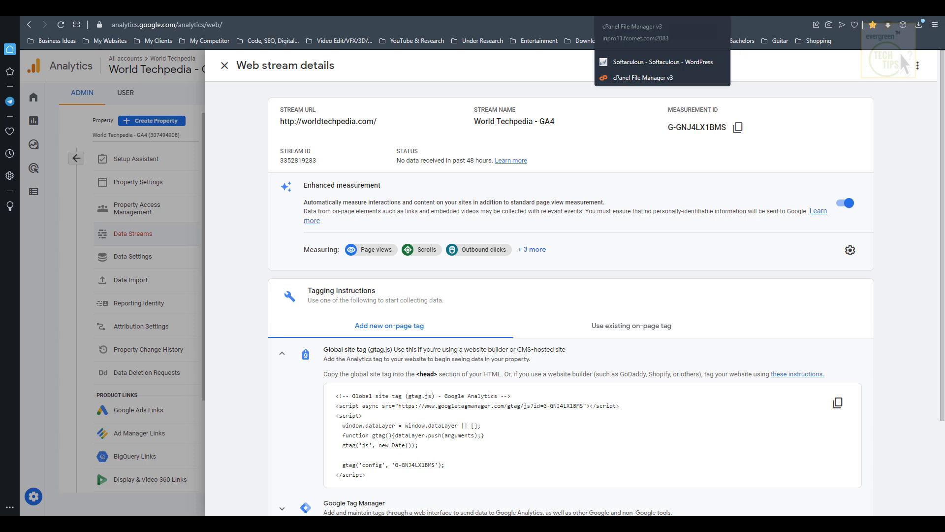
left_click(473, 8)
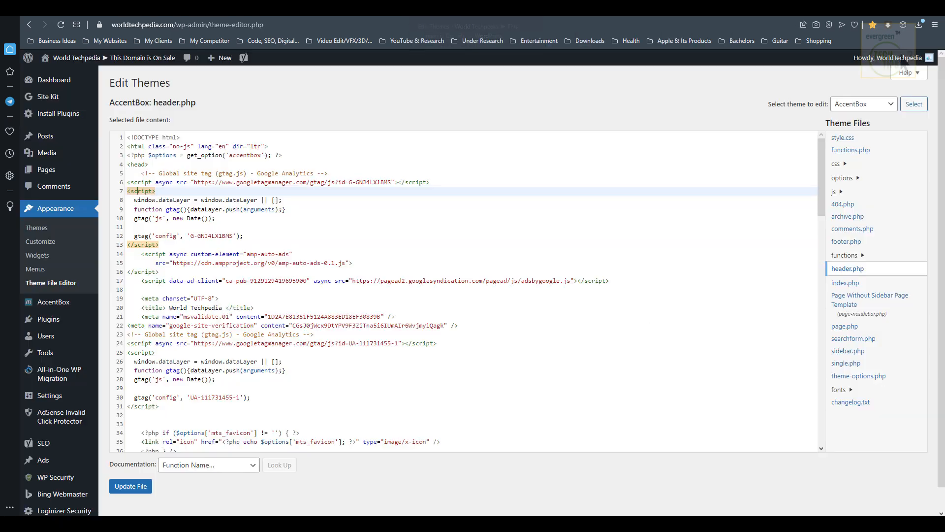
left_click(212, 237)
left_click(148, 244)
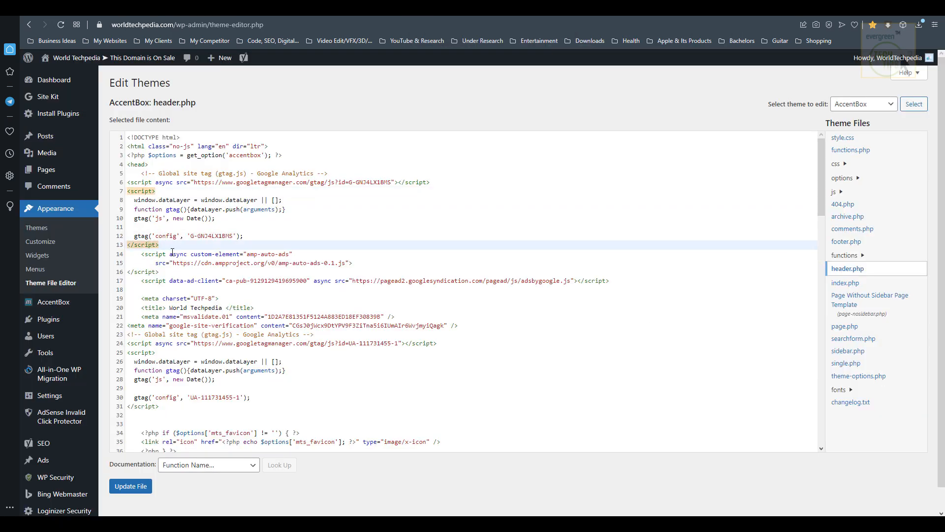
left_click_drag(161, 240, 140, 175)
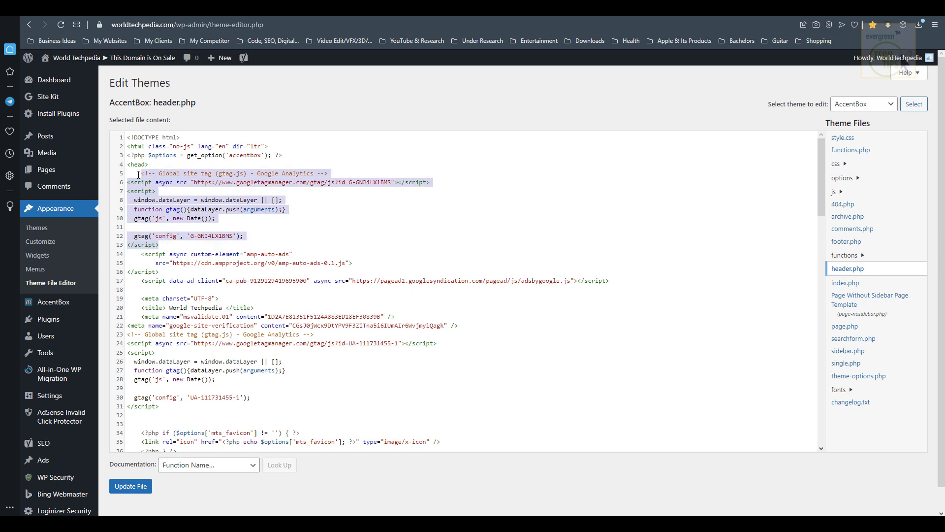